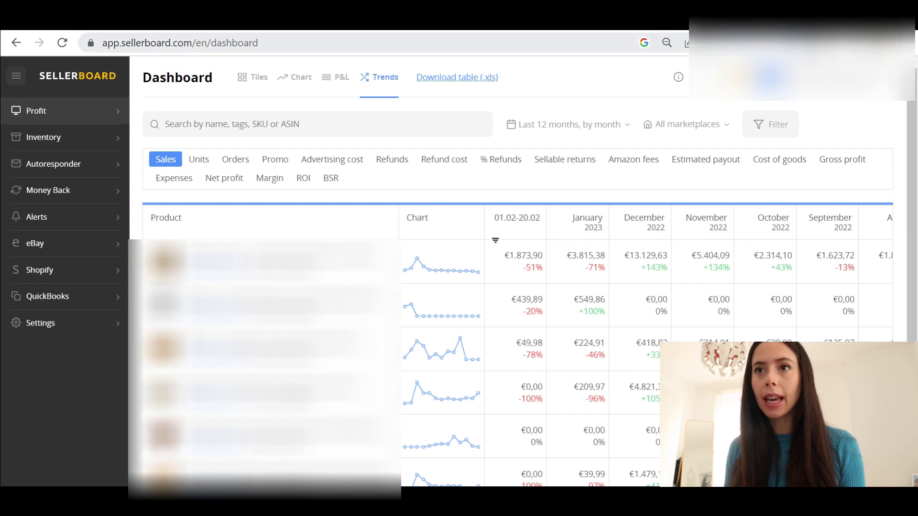
Load the dashboard in German by changing the address's language code from en to de
click(207, 44)
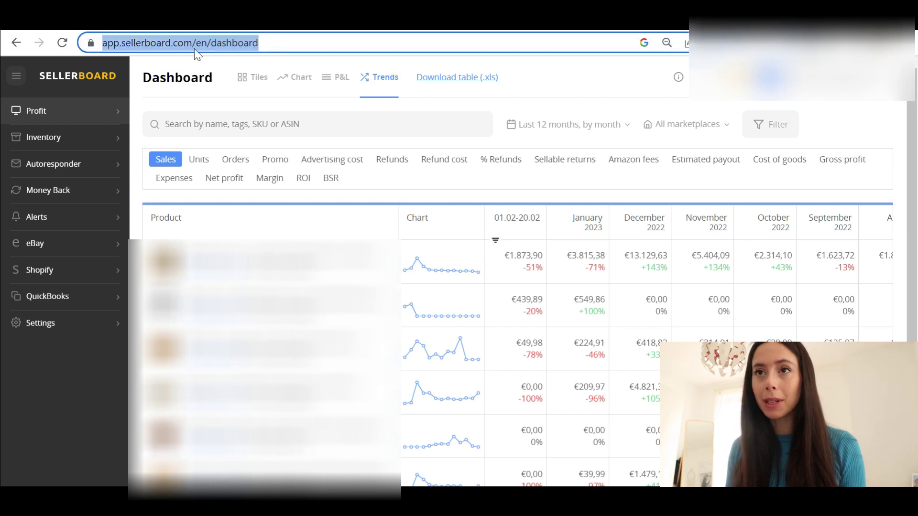
click(196, 45)
key(BackSpace)
key(BackSpace)
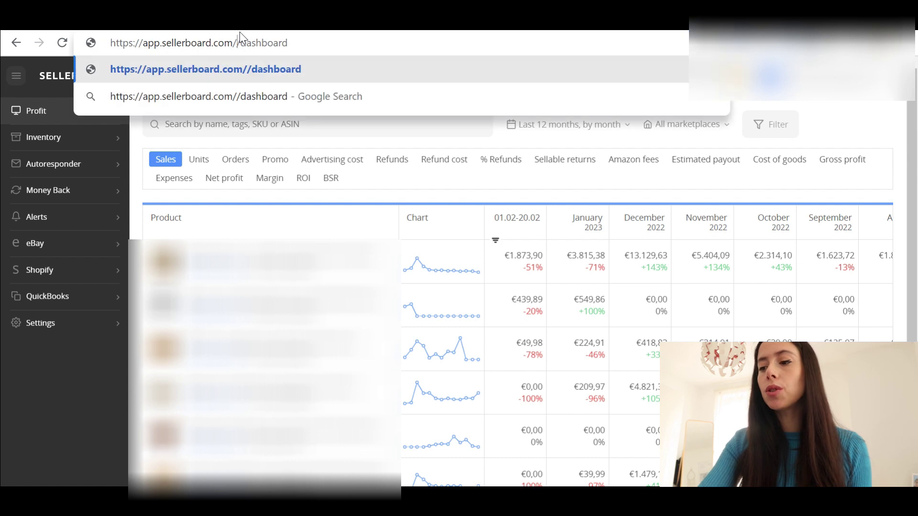
text(de)
key(Return)
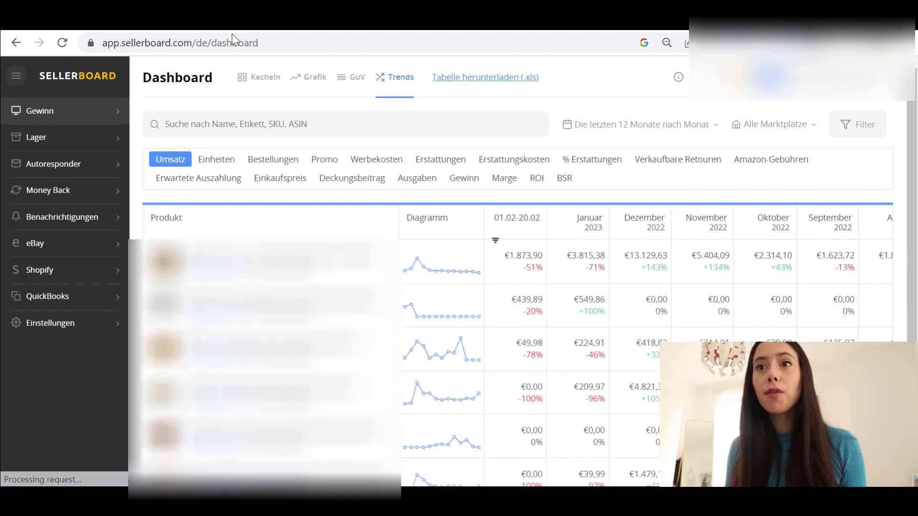
Switch the dashboard language to Russian with the ru language code
click(209, 43)
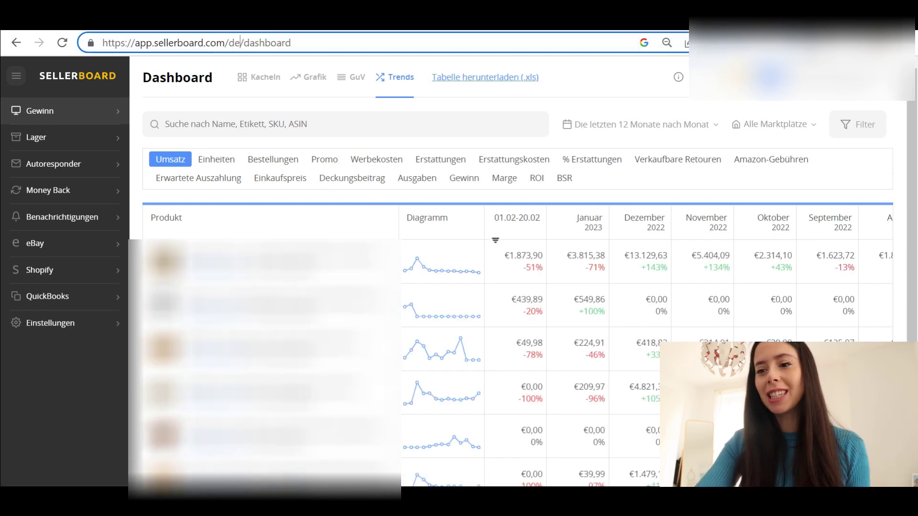
key(BackSpace)
key(BackSpace)
text(ru)
key(Return)
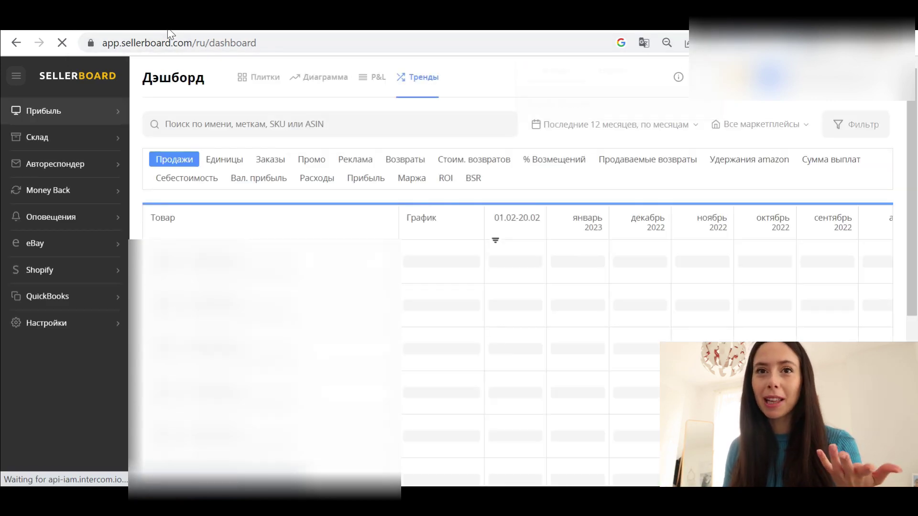
click(220, 43)
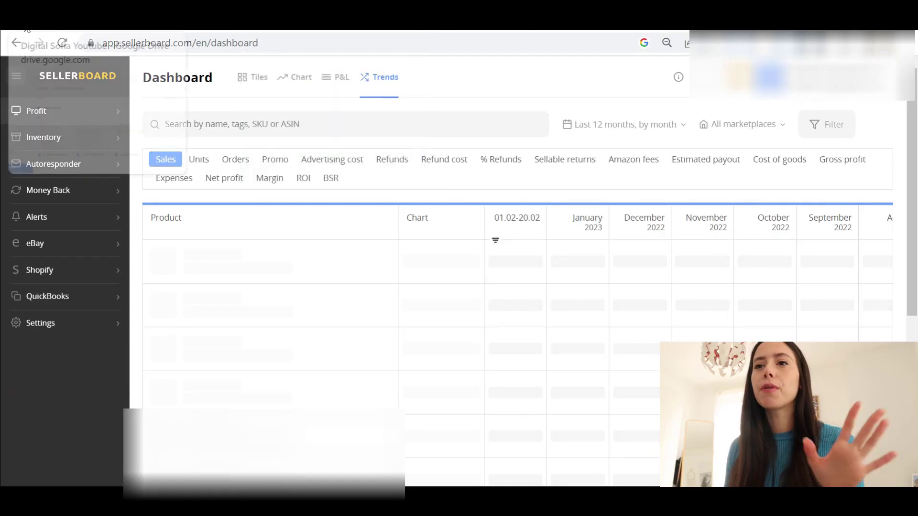
Show Tiles for Today through Last month and expand the Profit pages in the sidebar
click(249, 74)
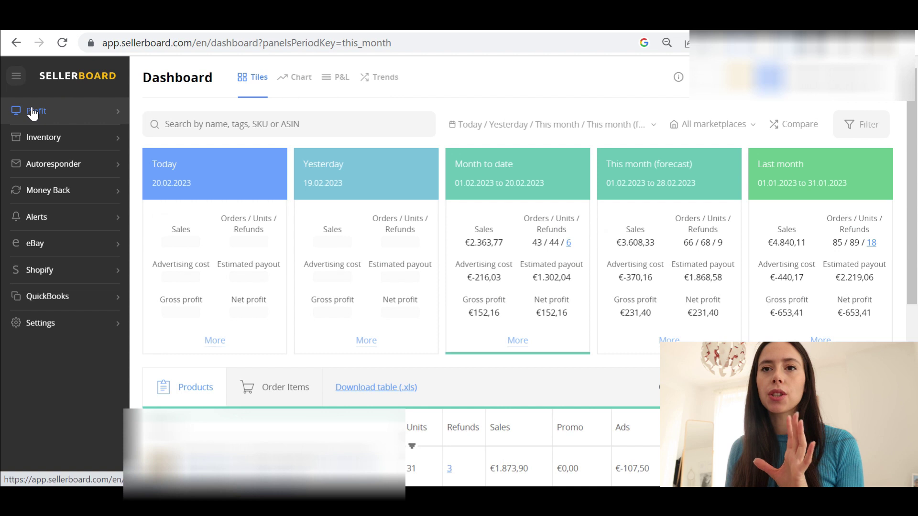
click(90, 118)
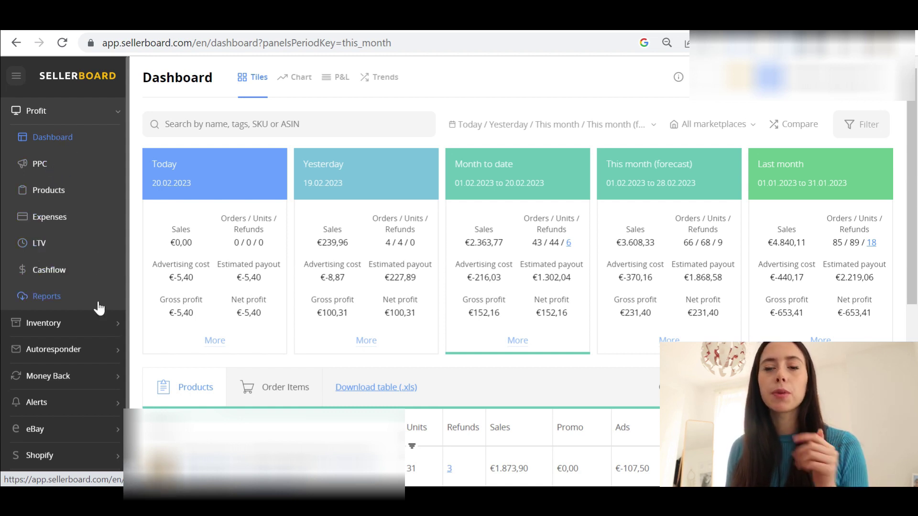
mouse_move(181, 248)
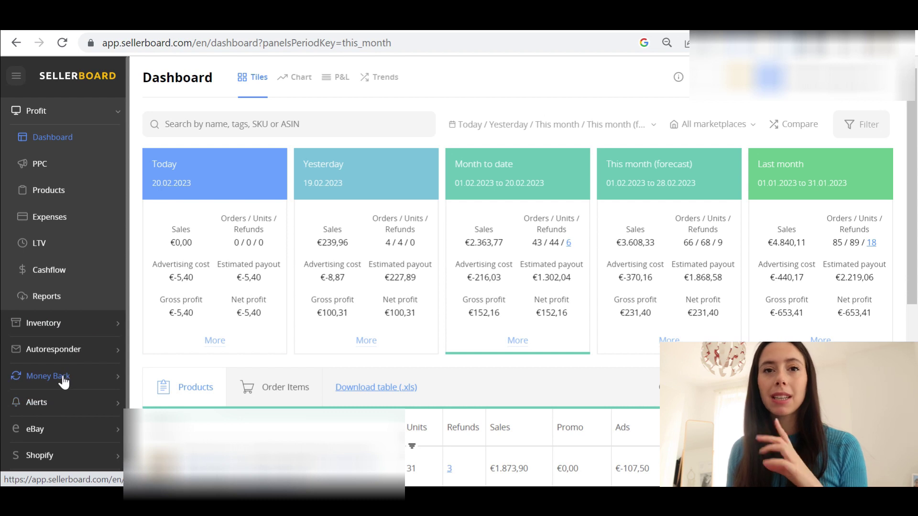
scroll(64, 381, down, 1)
scroll(64, 381, down, 2)
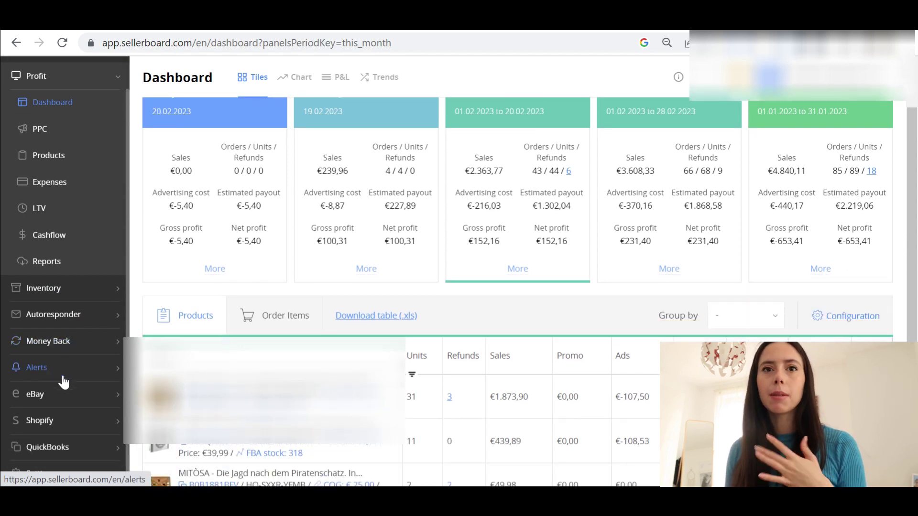
scroll(64, 381, up, 1)
scroll(328, 275, up, 2)
mouse_move(327, 275)
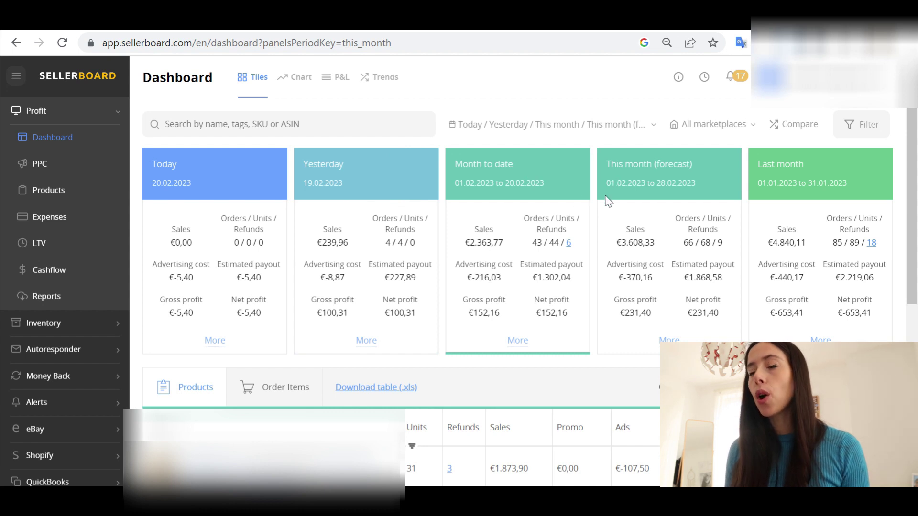
click(636, 132)
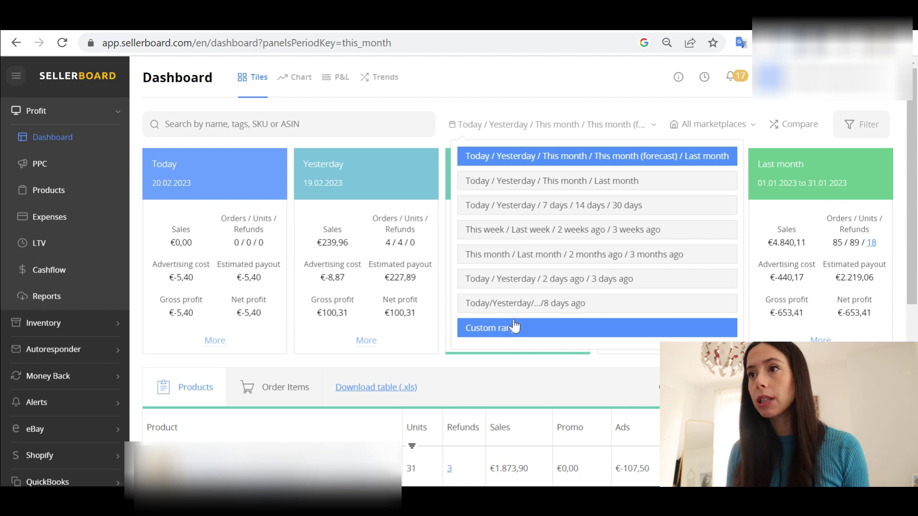
click(720, 125)
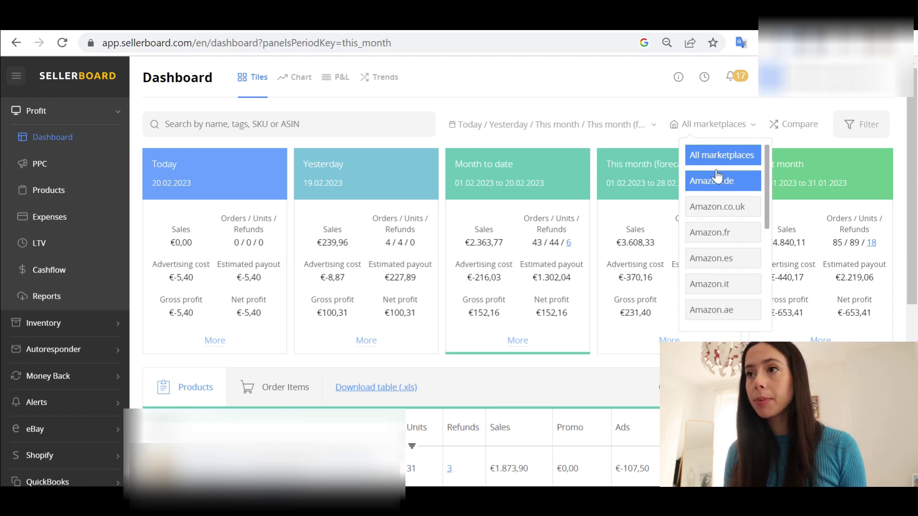
click(578, 99)
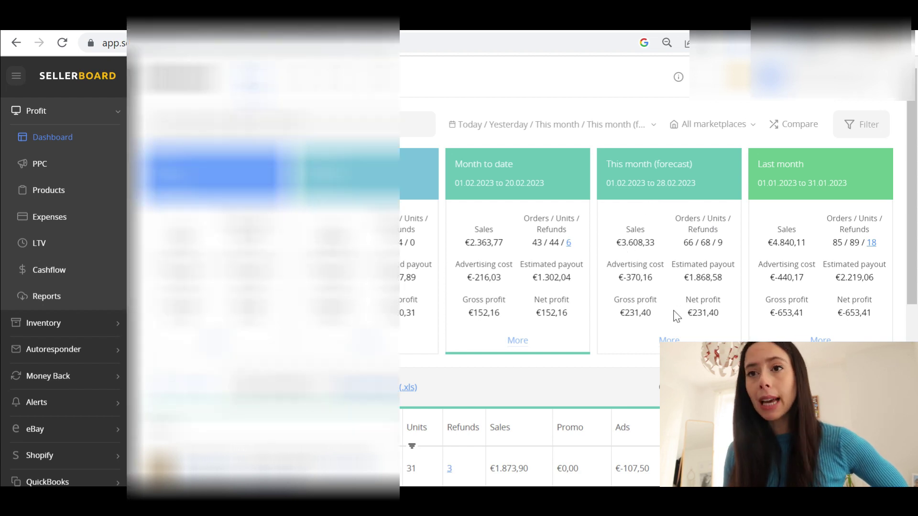
Scroll down the dashboard tiles and back up to the top
scroll(678, 316, down, 5)
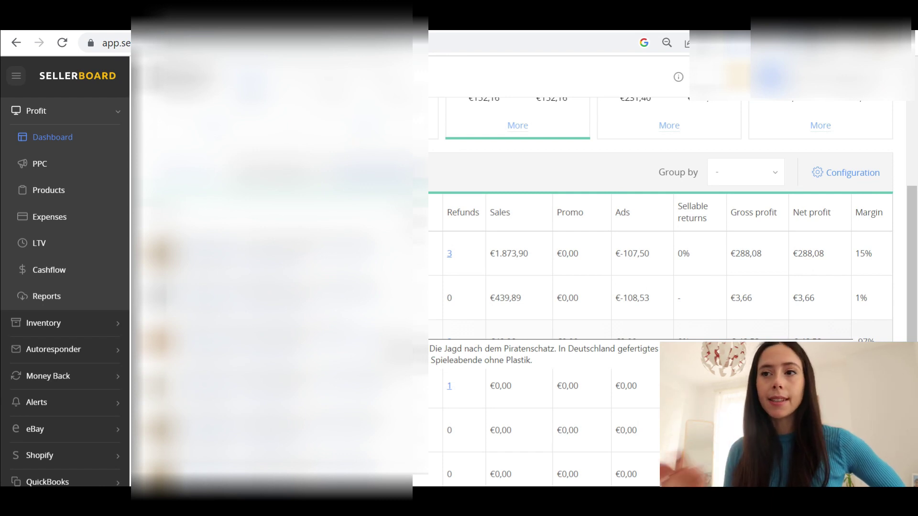
scroll(381, 165, up, 5)
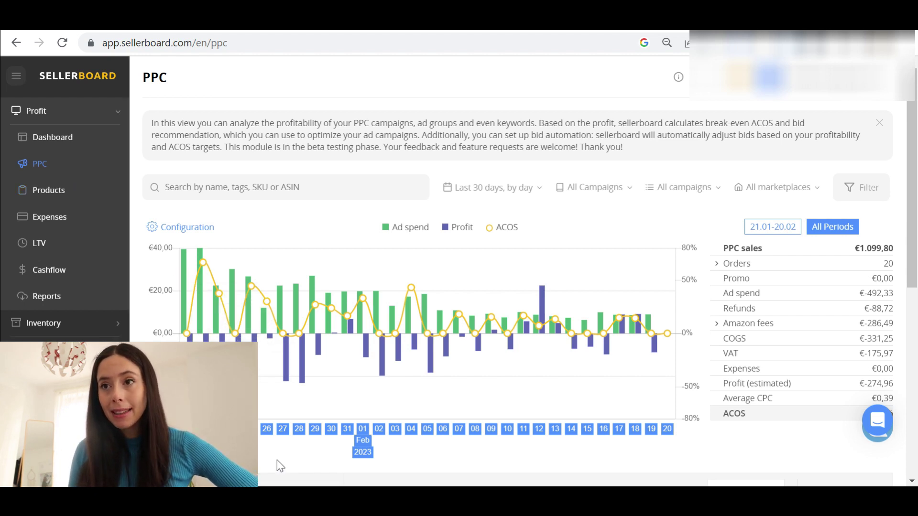
Show PPC totals for 27 January only, then reset the chart to all periods
click(283, 429)
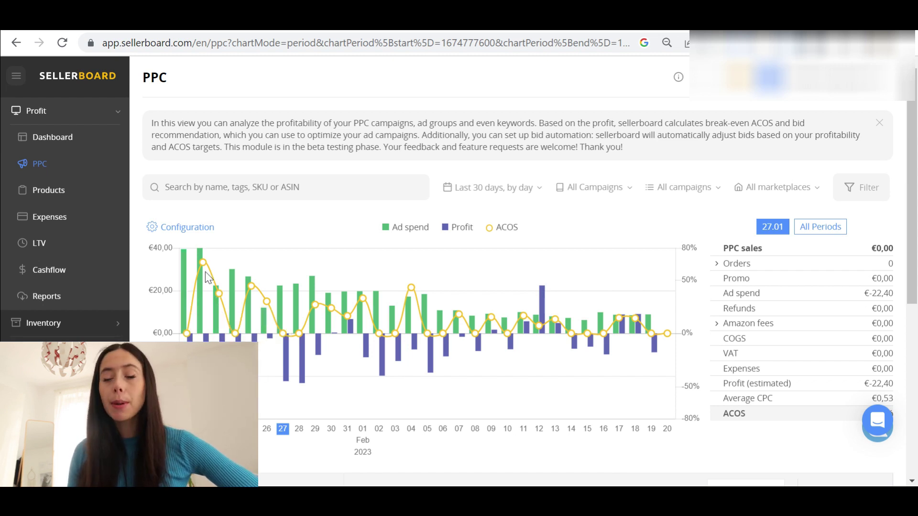
key(alt+Left)
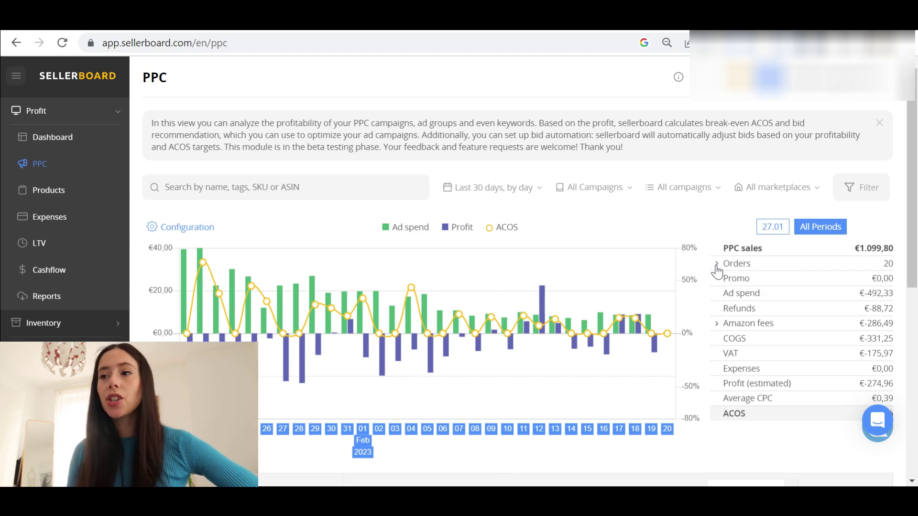
mouse_move(718, 270)
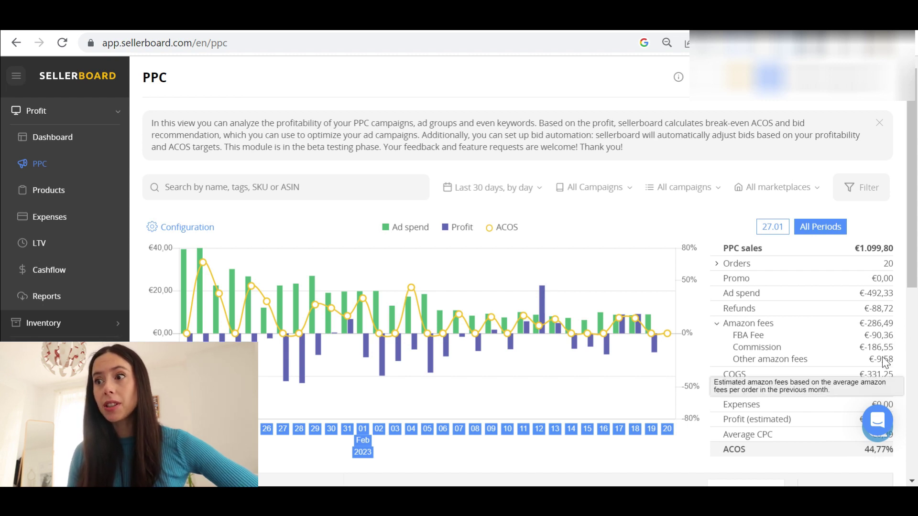
Scroll down to the PPC campaign table below the chart and back up
scroll(885, 316, down, 2)
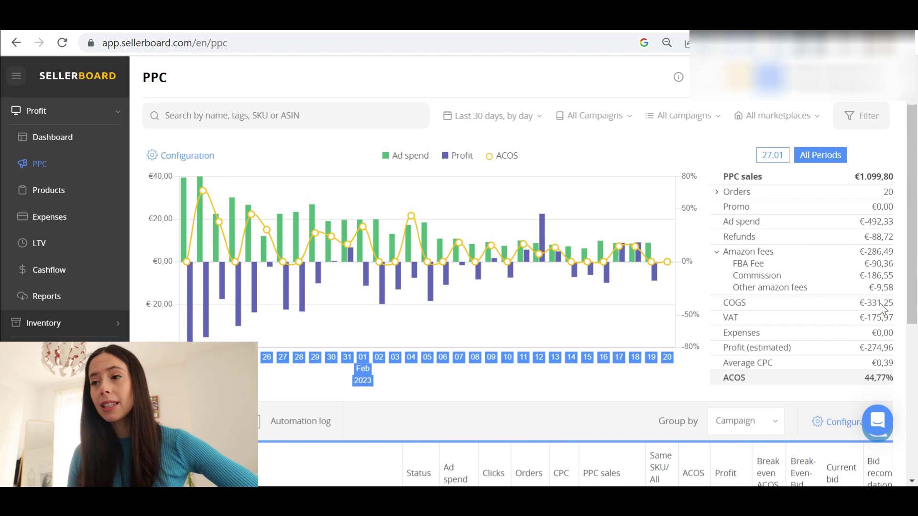
scroll(627, 342, up, 2)
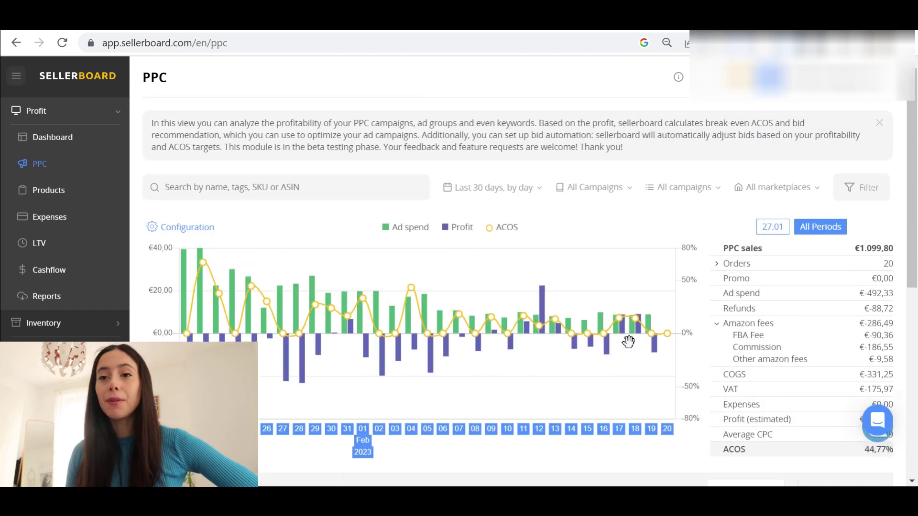
scroll(633, 350, down, 10)
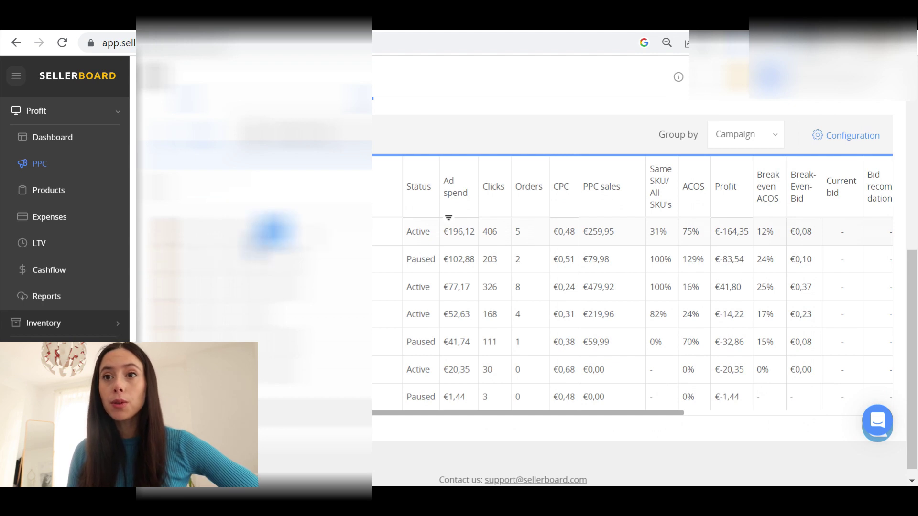
scroll(633, 335, up, 1)
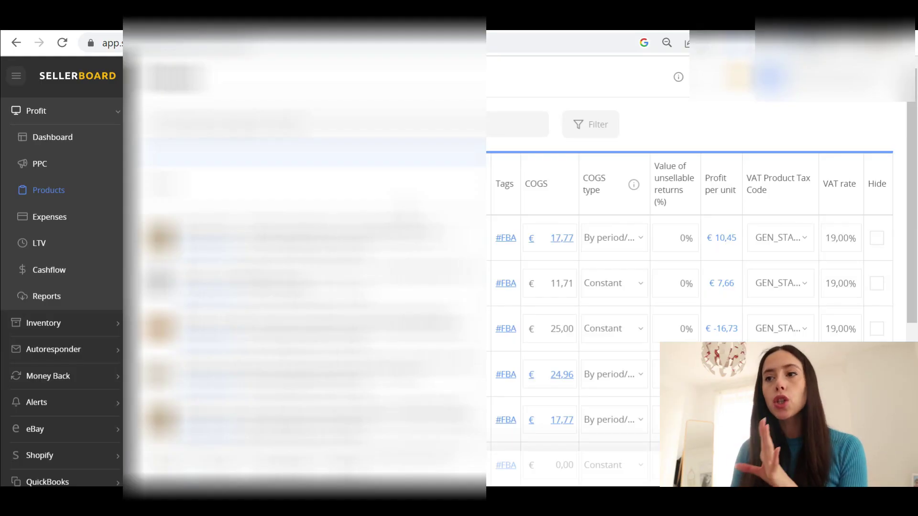
Open the first product's 17,77 € COGS breakdown on the Products page
scroll(670, 311, down, 3)
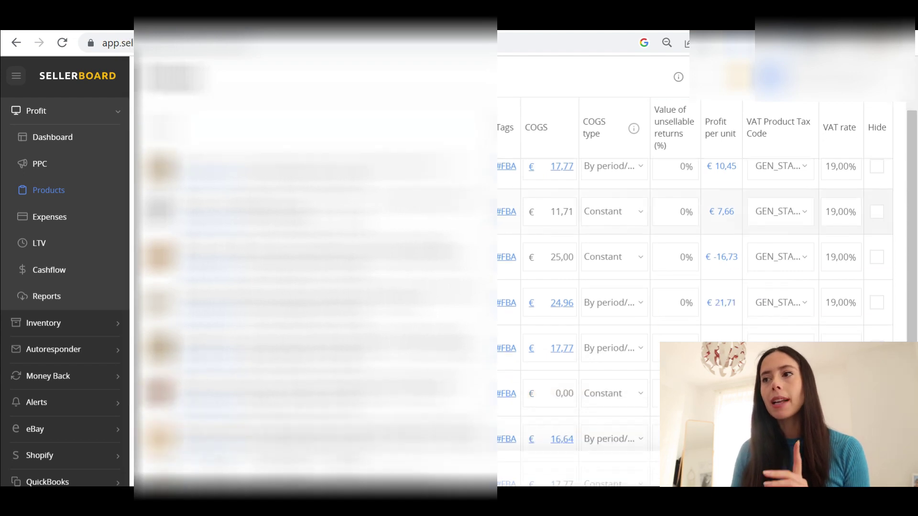
scroll(669, 311, up, 3)
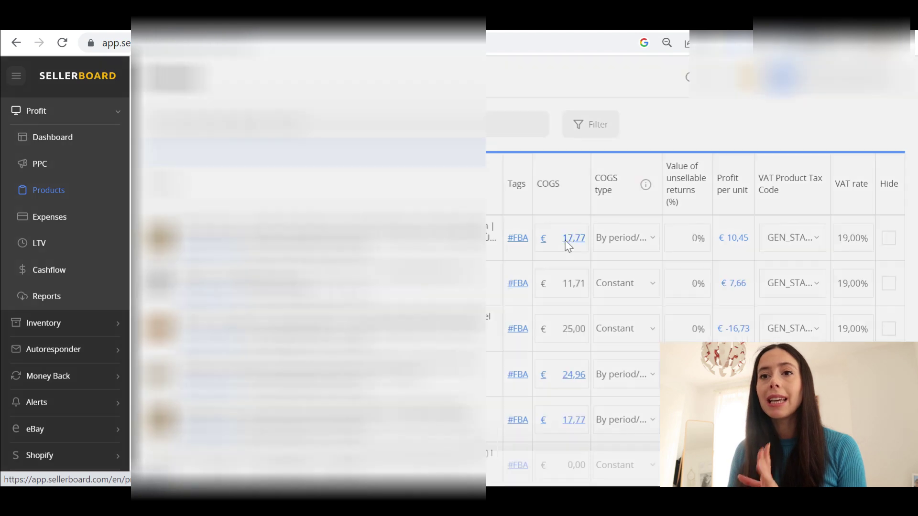
click(564, 241)
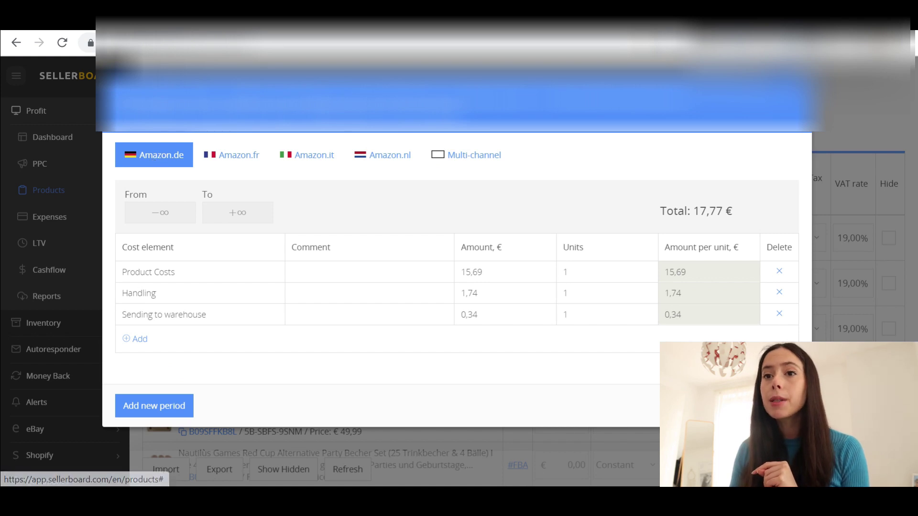
Inspect the 15,69 Product Costs, Handling and warehouse-shipping rows, then show the first product's COGS type options
drag(130, 272, 305, 266)
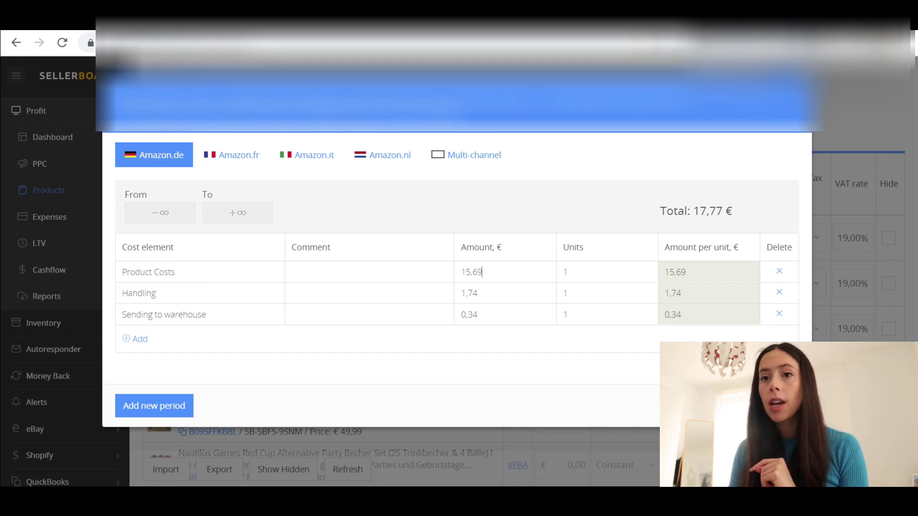
double_click(472, 273)
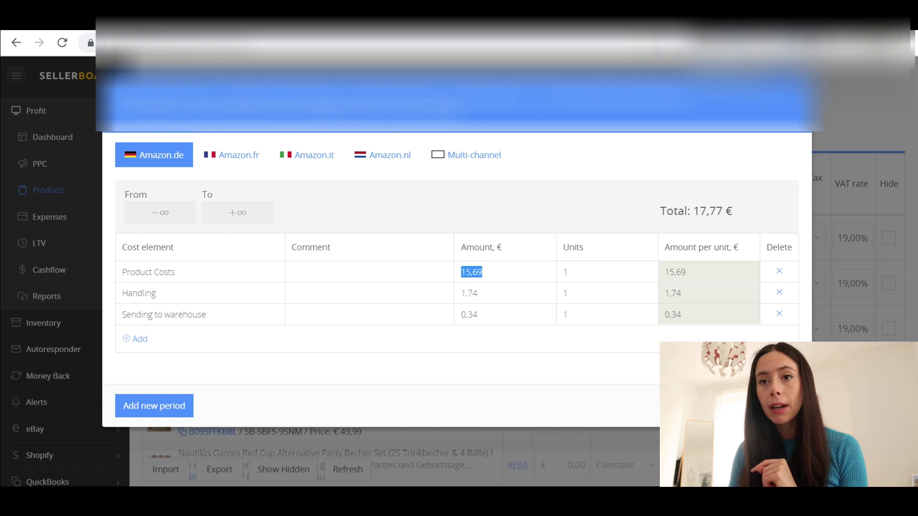
drag(132, 294, 156, 293)
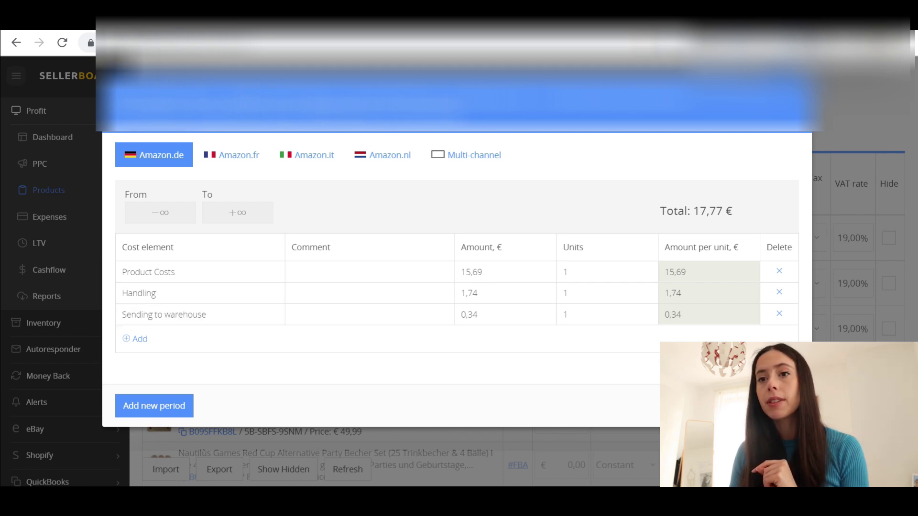
click(164, 315)
key(Tab)
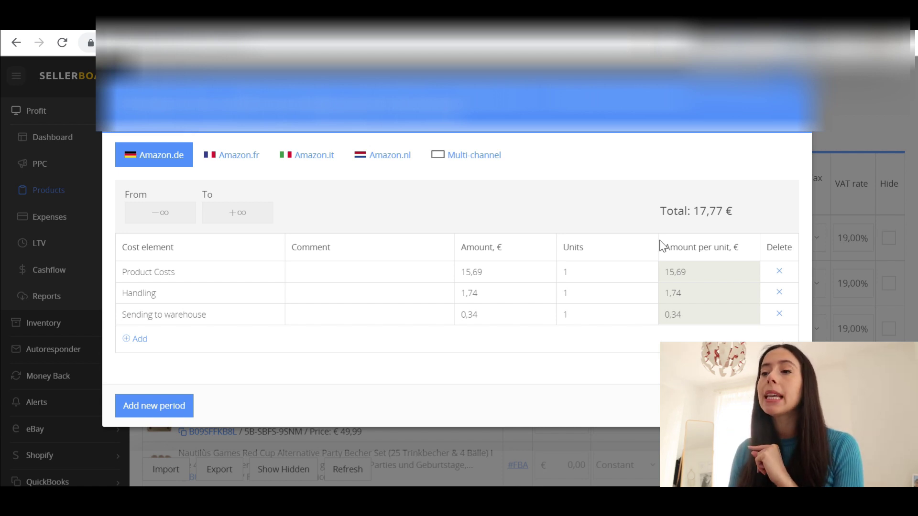
drag(693, 211, 726, 211)
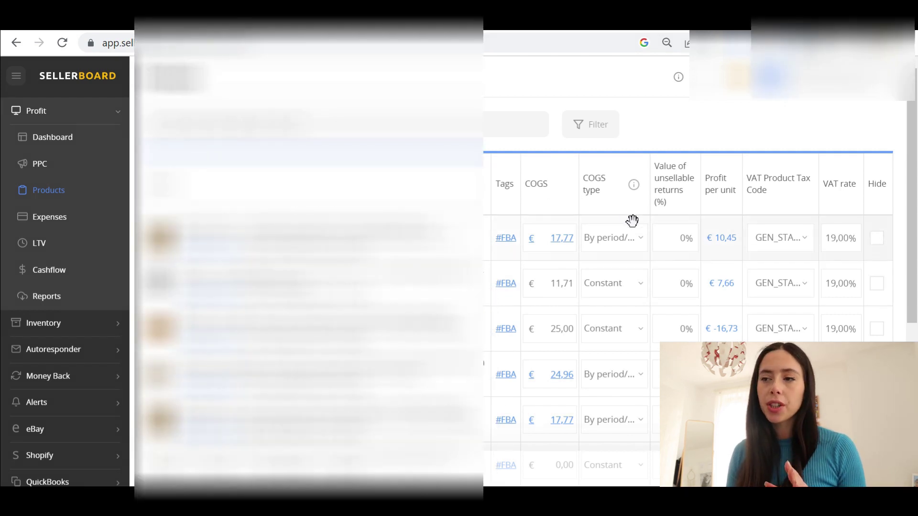
click(634, 242)
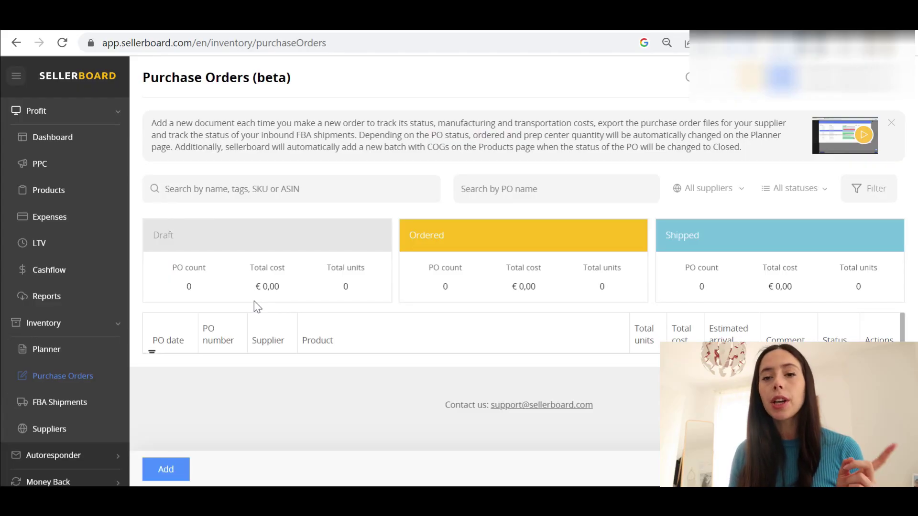
Open Inventory > FBA Shipments and collapse the Inventory group in the sidebar
click(75, 405)
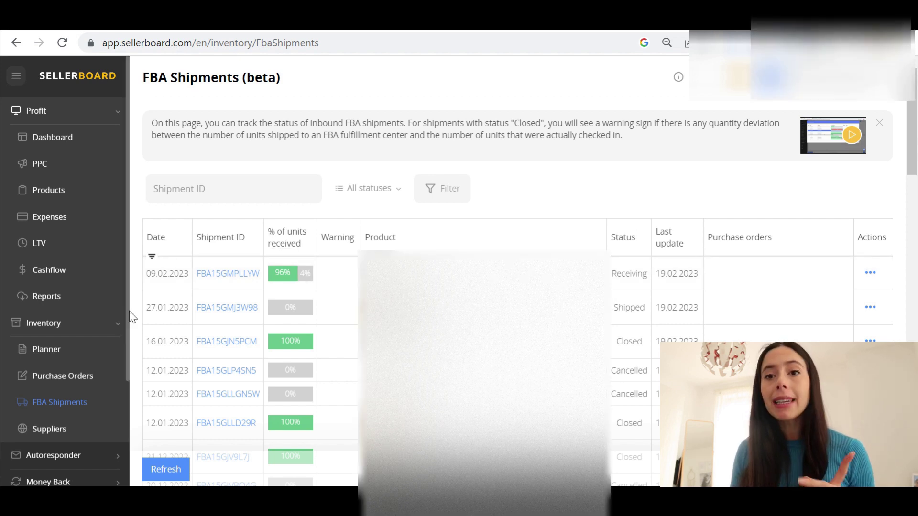
click(104, 329)
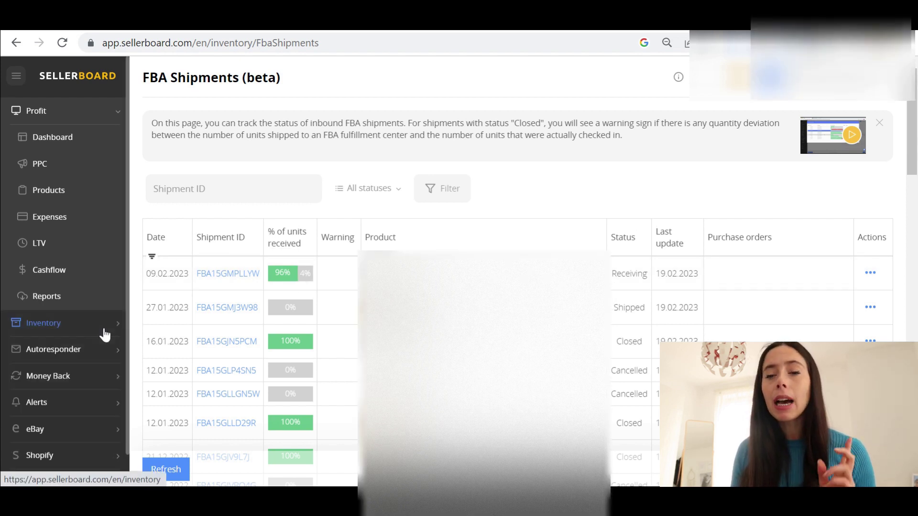
Expand Money Back and view the Lost & Damaged and FBA Fee Changes reports
click(95, 377)
scroll(95, 378, down, 2)
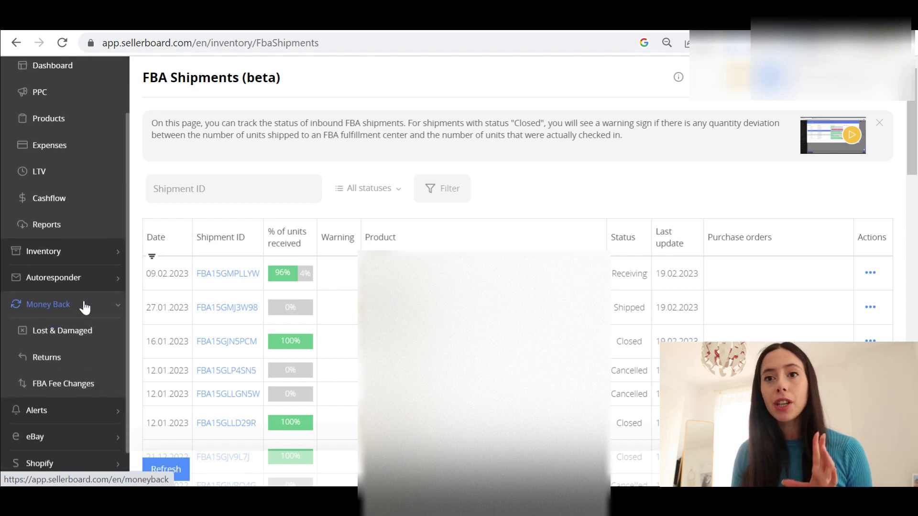
click(74, 338)
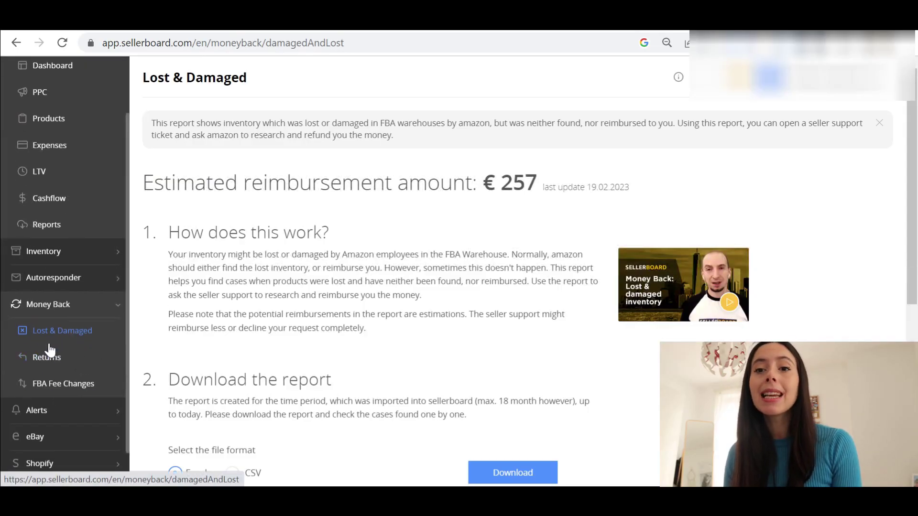
click(59, 392)
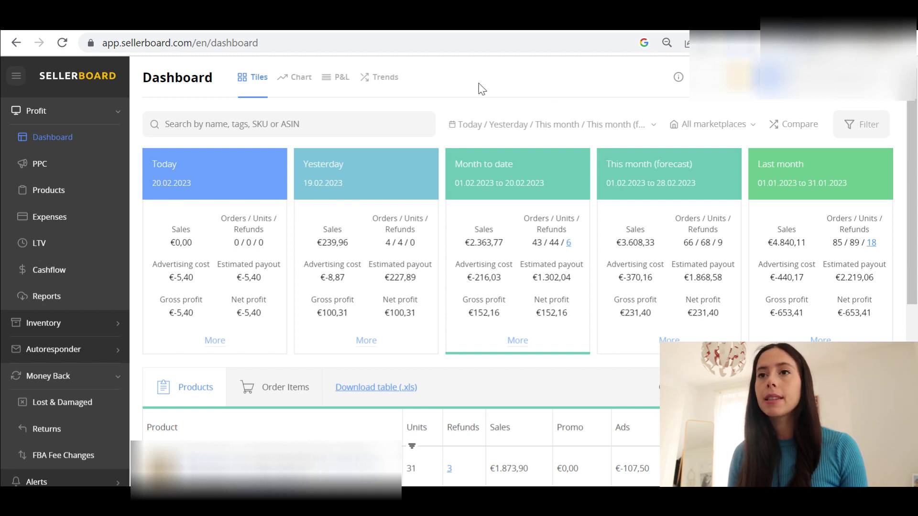
Show the 12-month Chart view, with December 2022 at €20.726,72 sales and €2.790,96 net profit
click(302, 80)
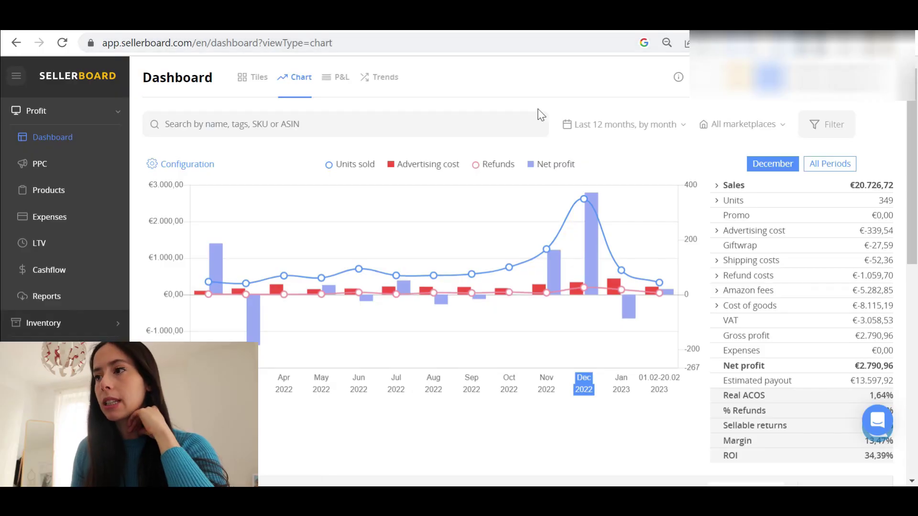
mouse_move(593, 213)
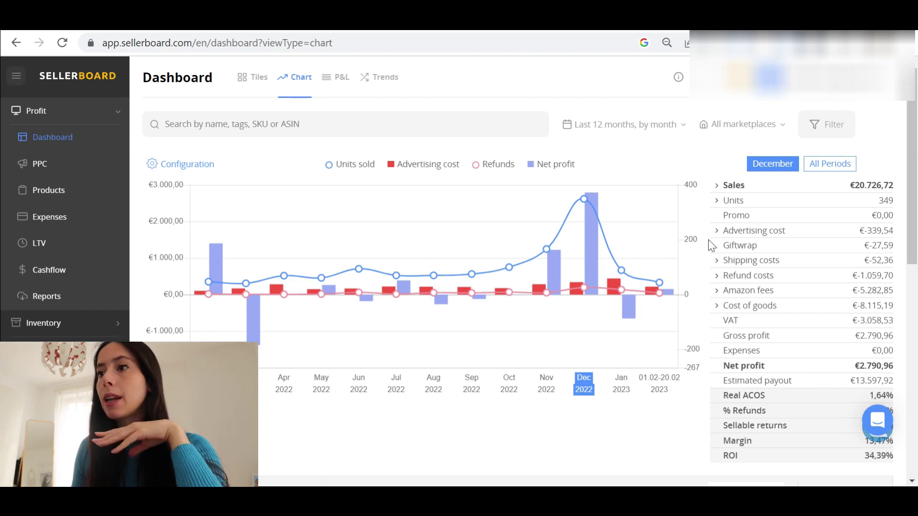
Expand December's €-1.059,70 refund costs into reimbursed amount, unsellable products and returned items
click(718, 281)
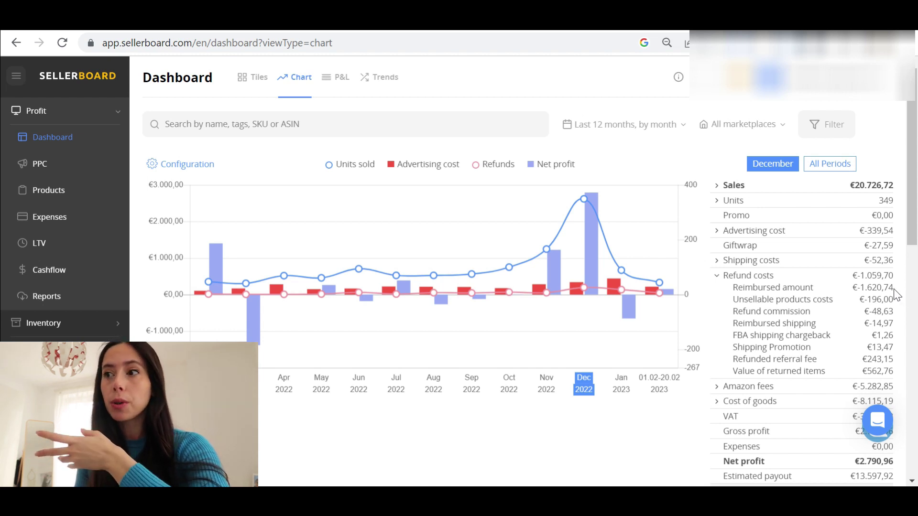
scroll(894, 289, down, 1)
scroll(871, 250, up, 1)
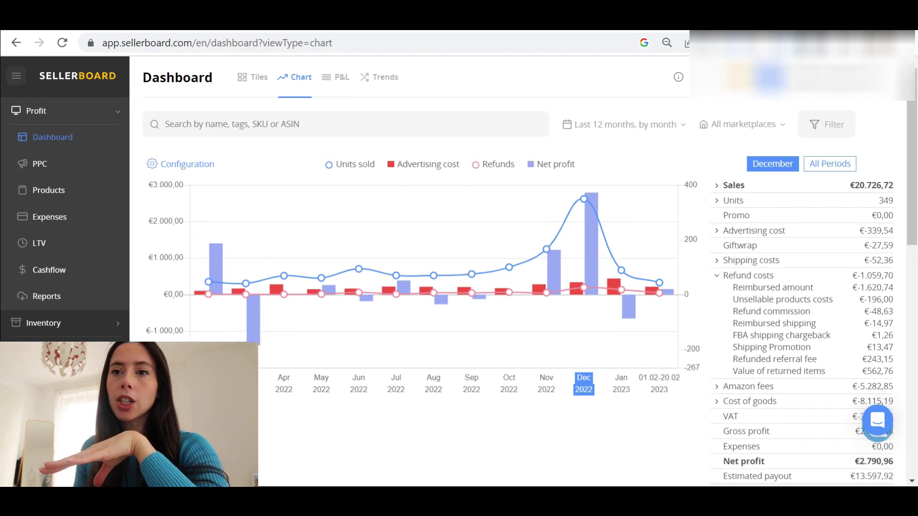
mouse_move(254, 327)
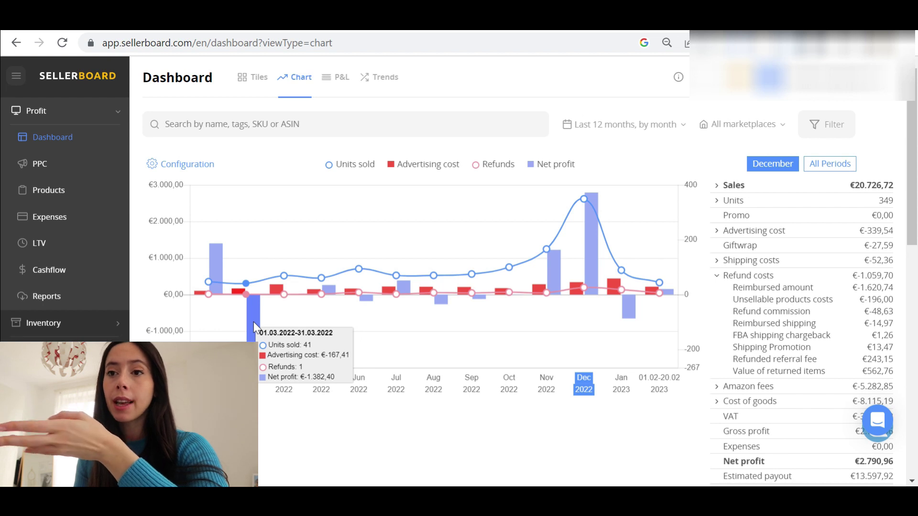
Show March 2022 in the summary panel with Amazon fees expanded, then bring up the P&L table
click(253, 322)
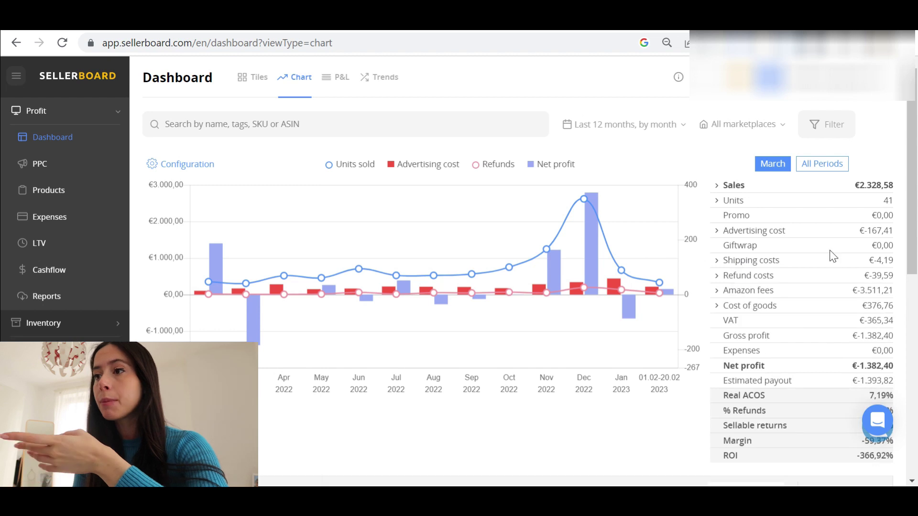
click(717, 292)
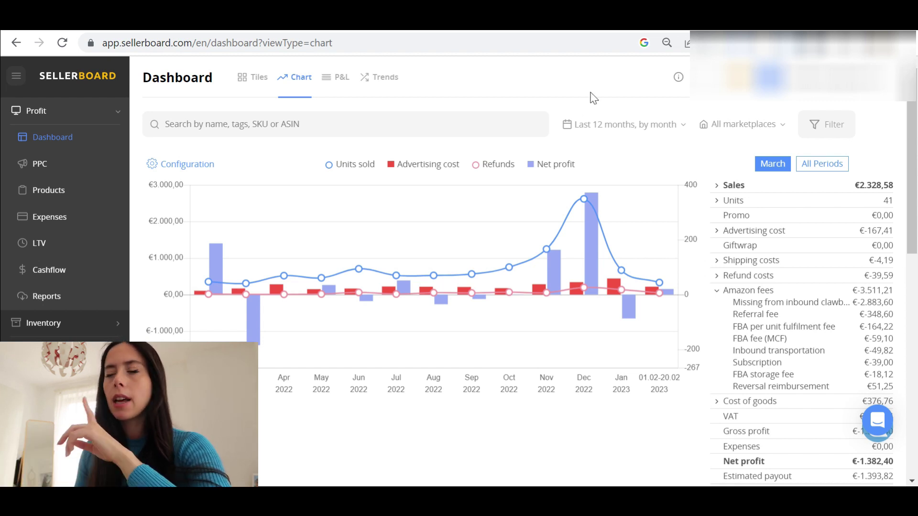
click(324, 87)
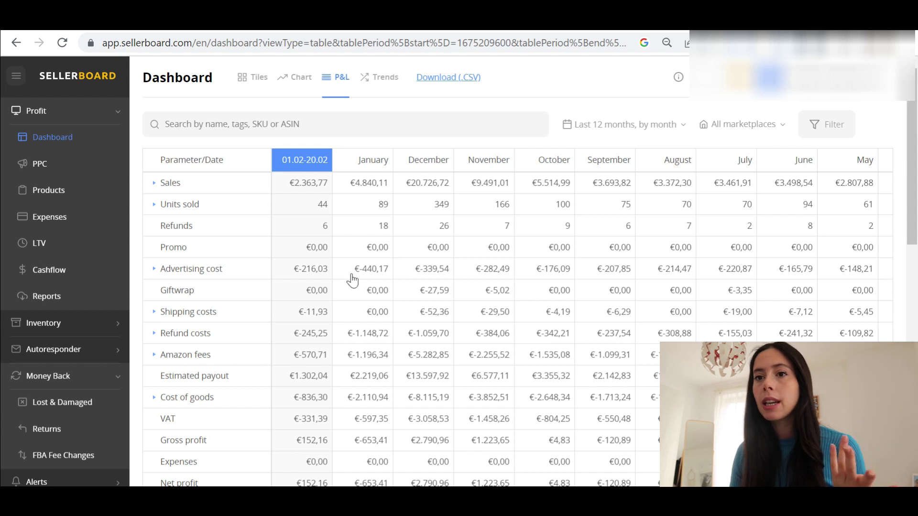
Focus the P&L table on January, then check its refund cost and advertising cost breakdowns
click(359, 333)
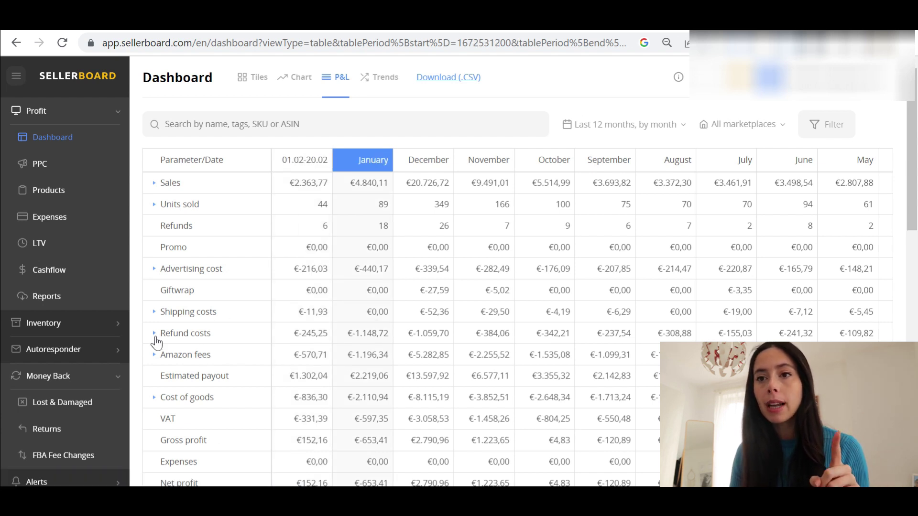
click(154, 335)
scroll(253, 342, down, 2)
scroll(254, 342, down, 2)
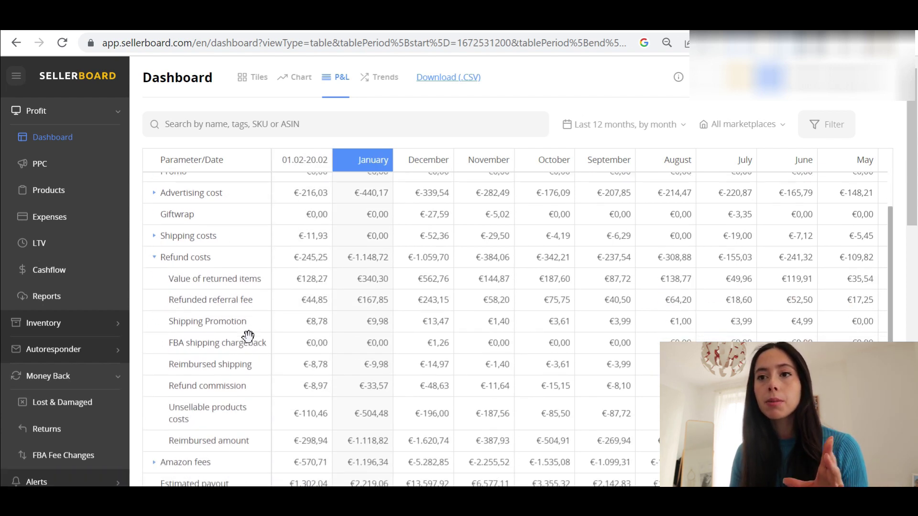
scroll(248, 337, up, 2)
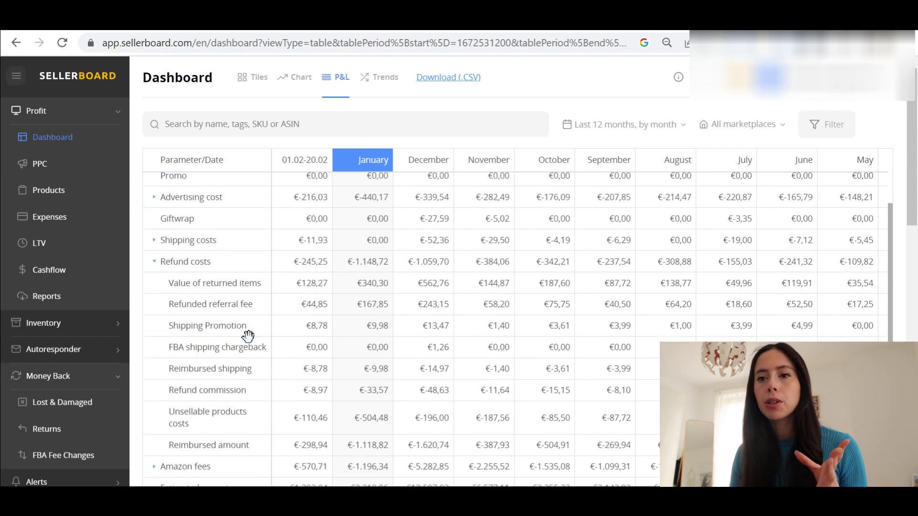
click(154, 262)
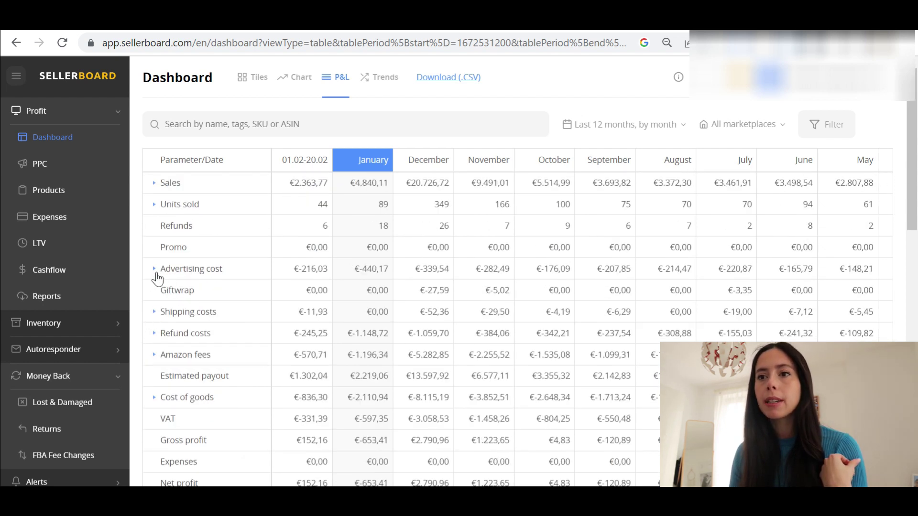
click(155, 269)
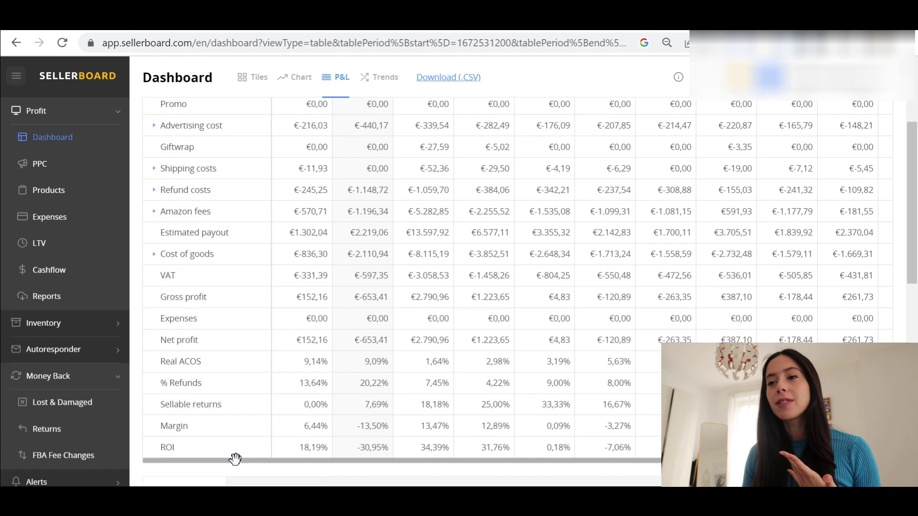
drag(234, 462, 441, 460)
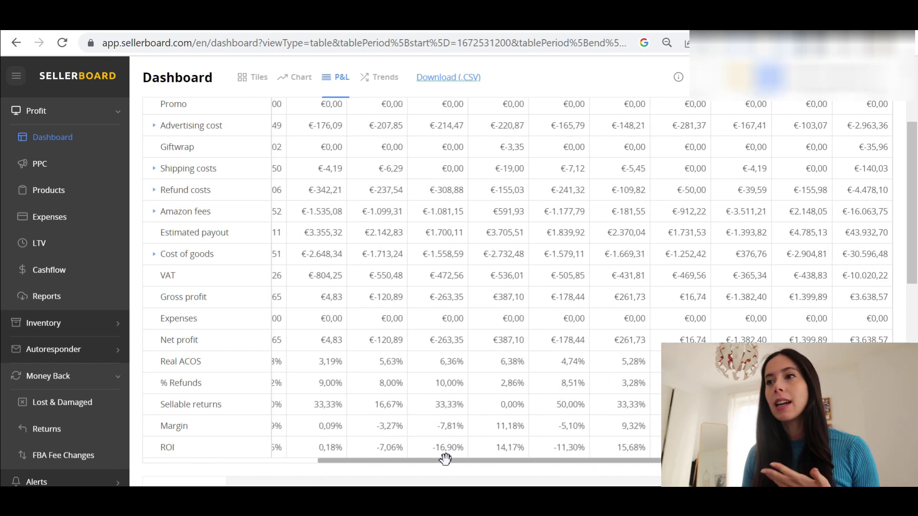